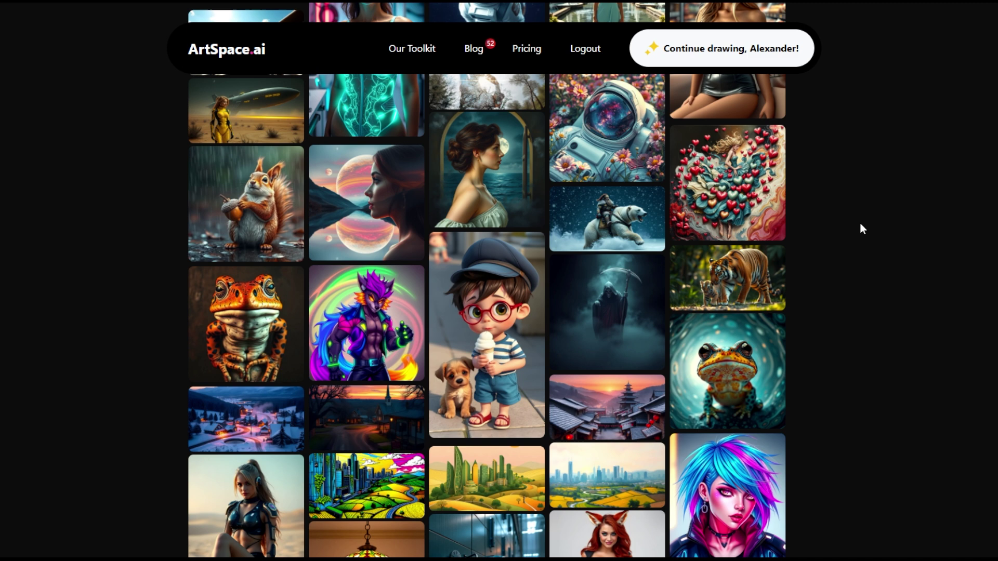
Scroll down through the community gallery of creator images
scroll(860, 224, "down", 8)
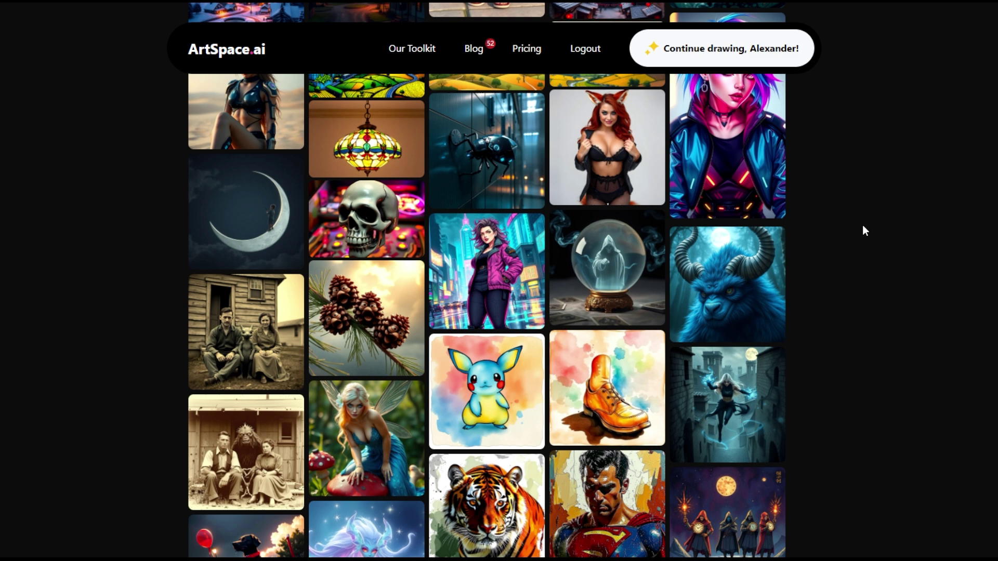
scroll(862, 227, "down", 5)
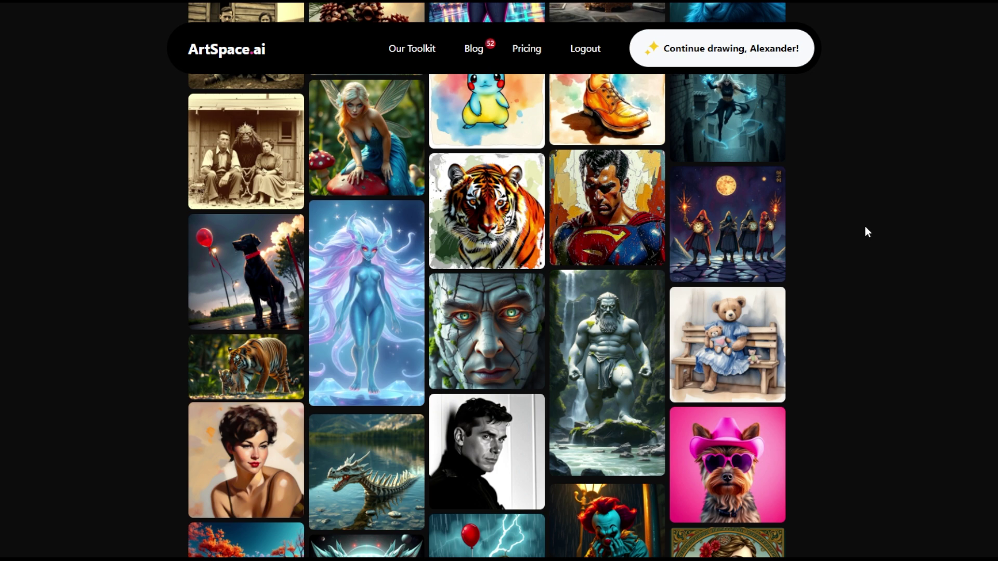
scroll(865, 231, "down", 6)
scroll(892, 241, "down", 4)
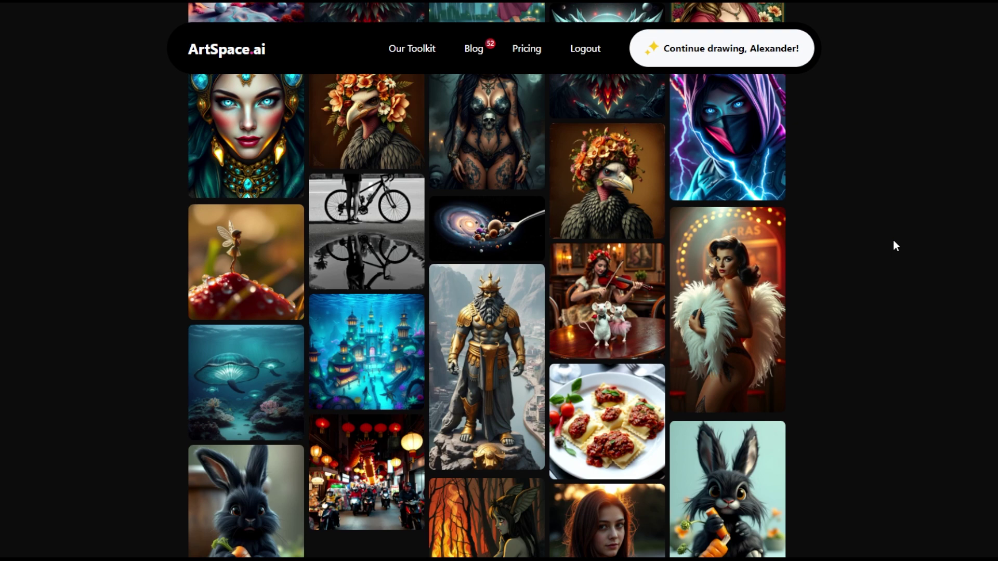
scroll(894, 244, "down", 4)
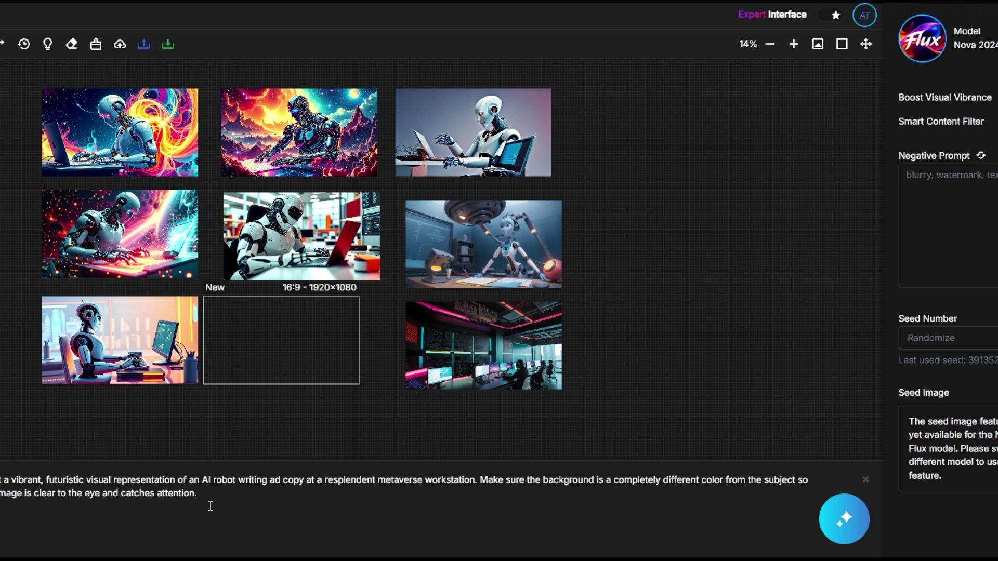
mouse_move(211, 506)
left_mouse_down()
mouse_move(219, 502)
mouse_move(21, 497)
mouse_move(3, 477)
left_mouse_up()
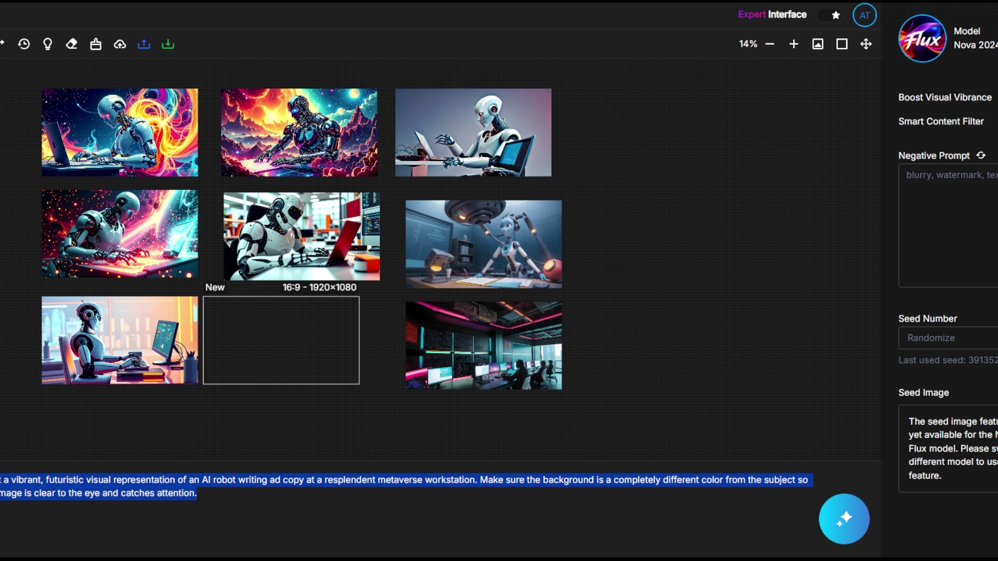
left_click(468, 494)
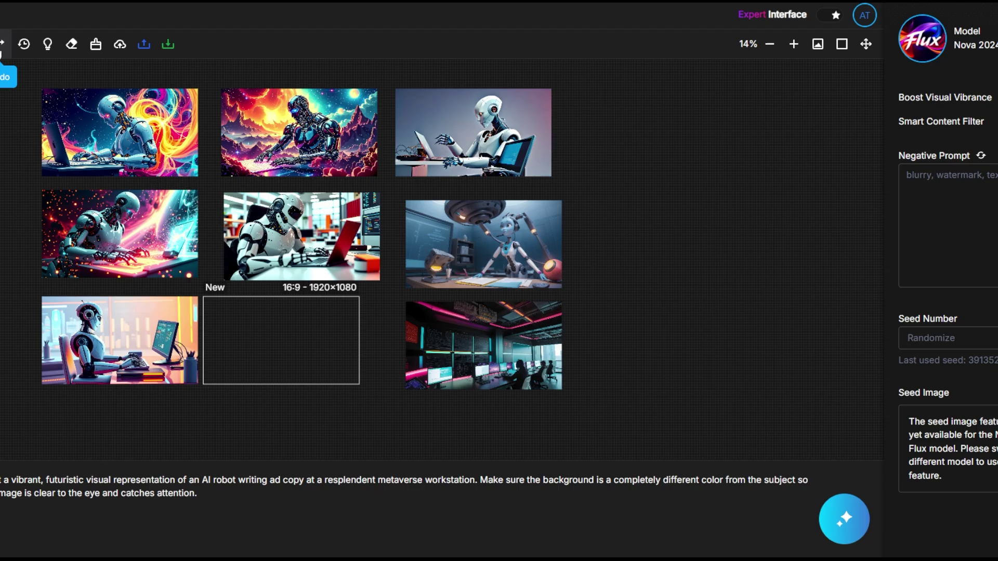
left_click(24, 44)
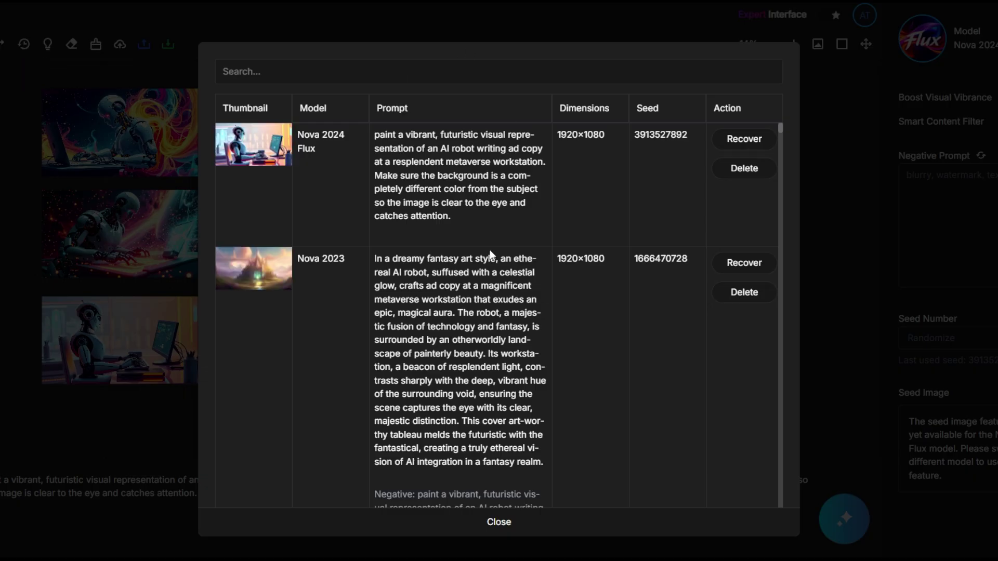
left_click(518, 524)
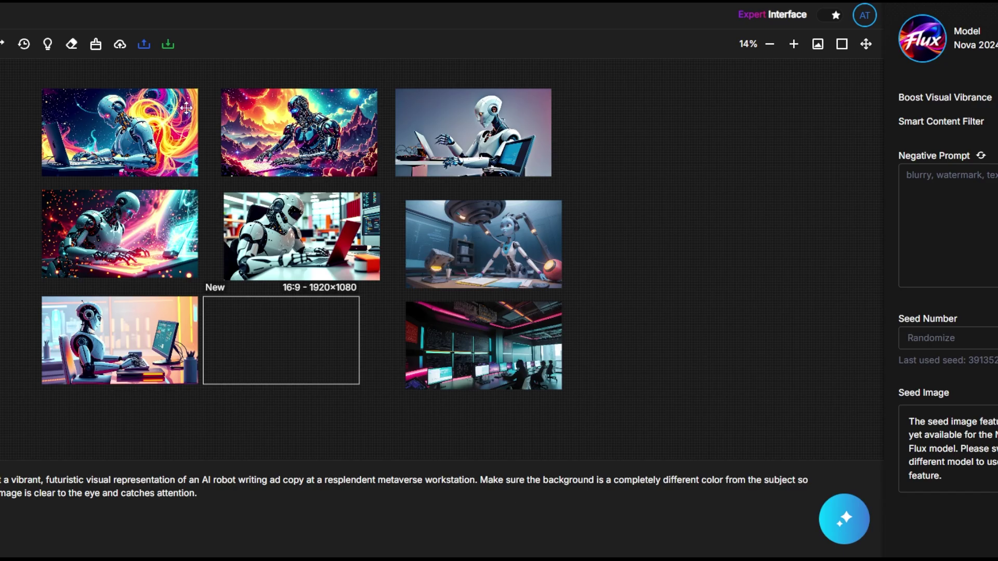
left_click(48, 47)
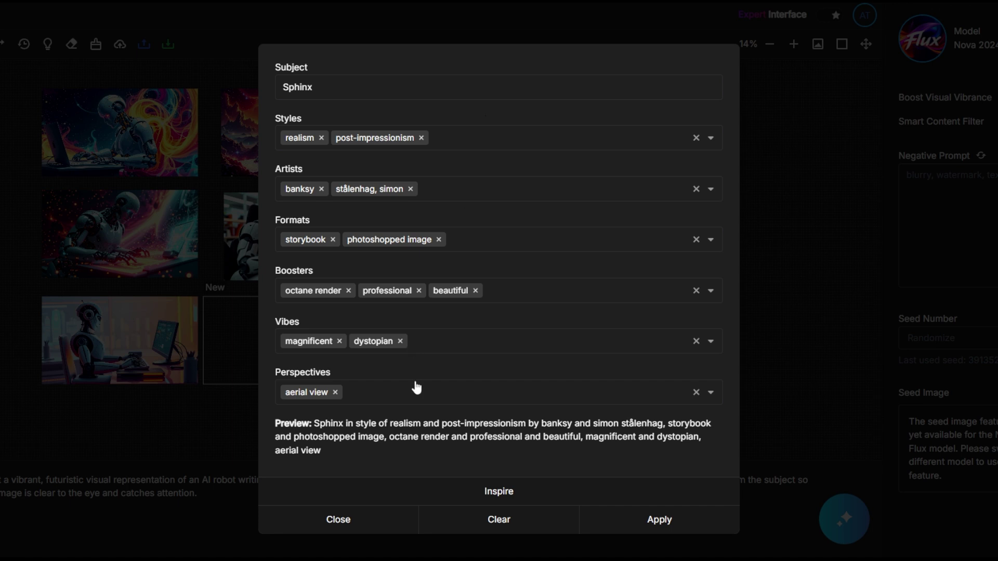
left_click(336, 520)
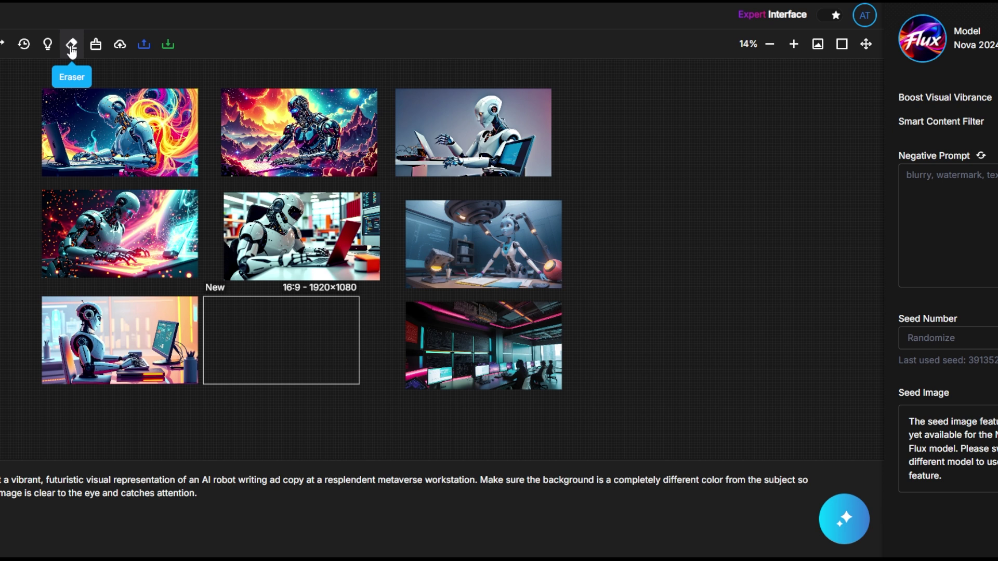
left_click(120, 47)
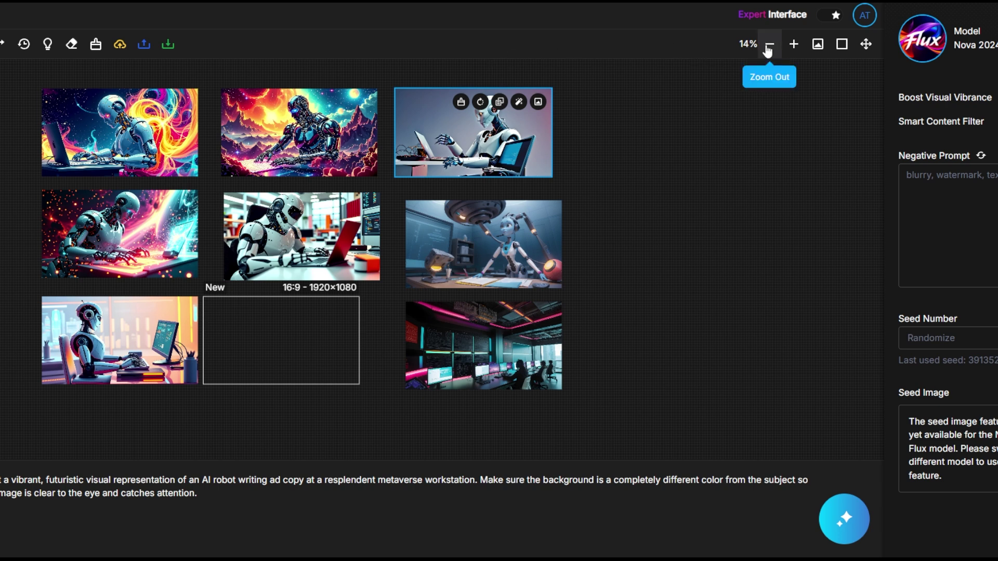
left_click(793, 45)
left_click(793, 45)
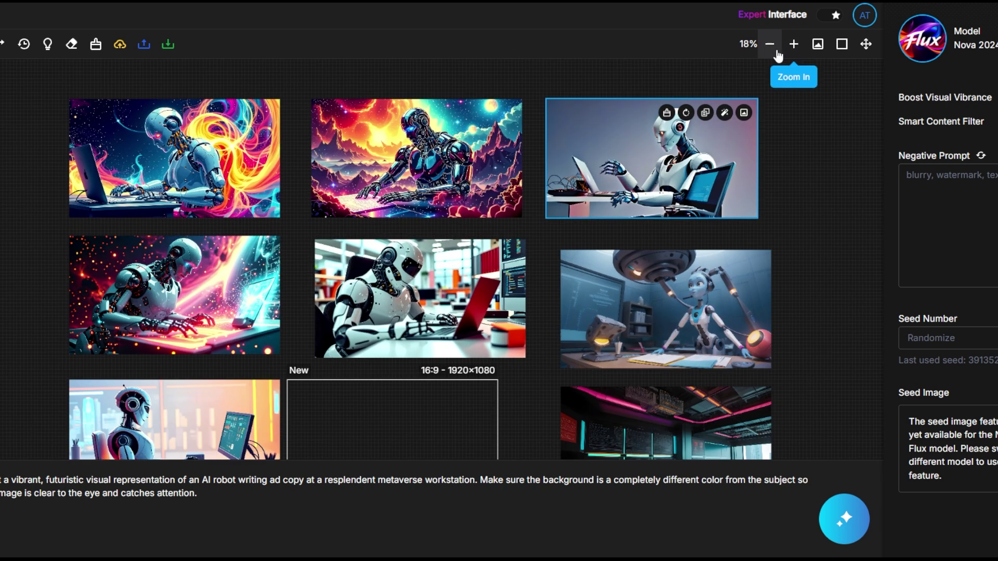
left_click(770, 44)
left_click(769, 45)
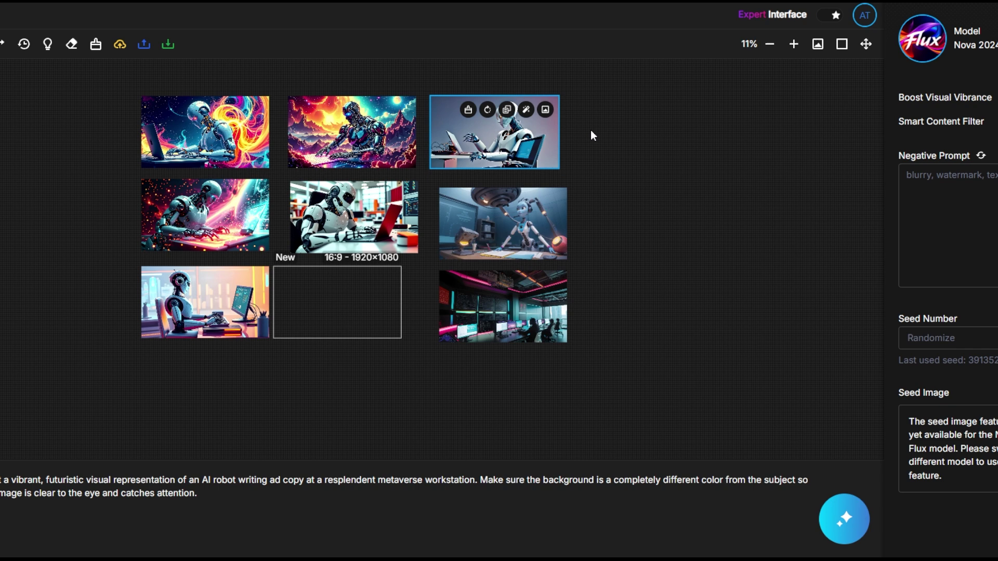
scroll(591, 135, "up", 2)
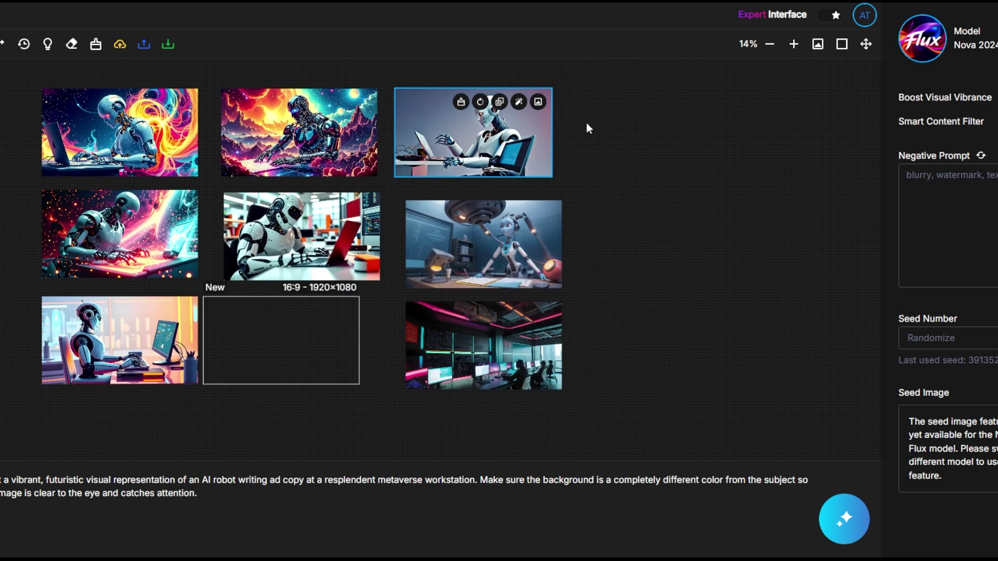
left_click(818, 44)
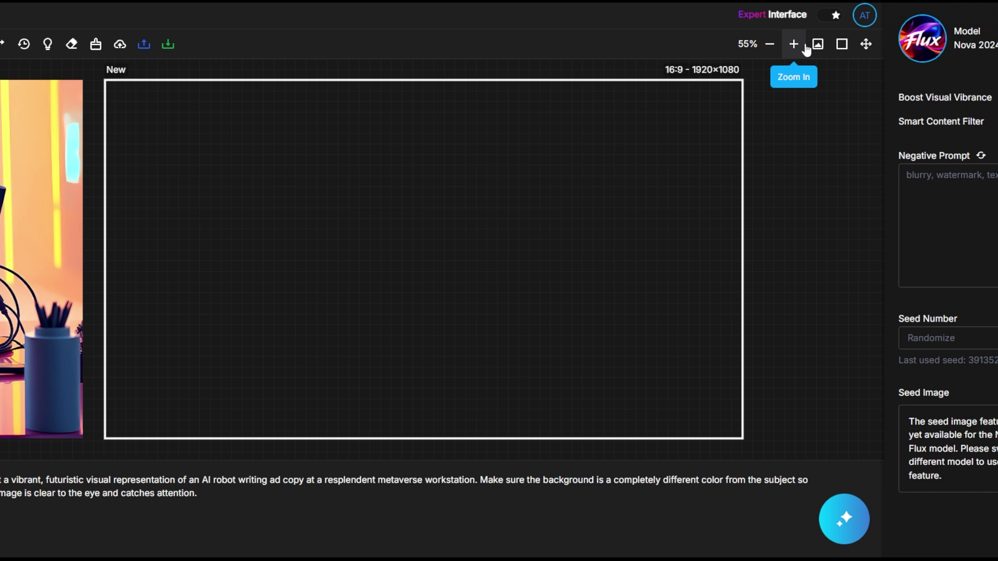
left_click(840, 46)
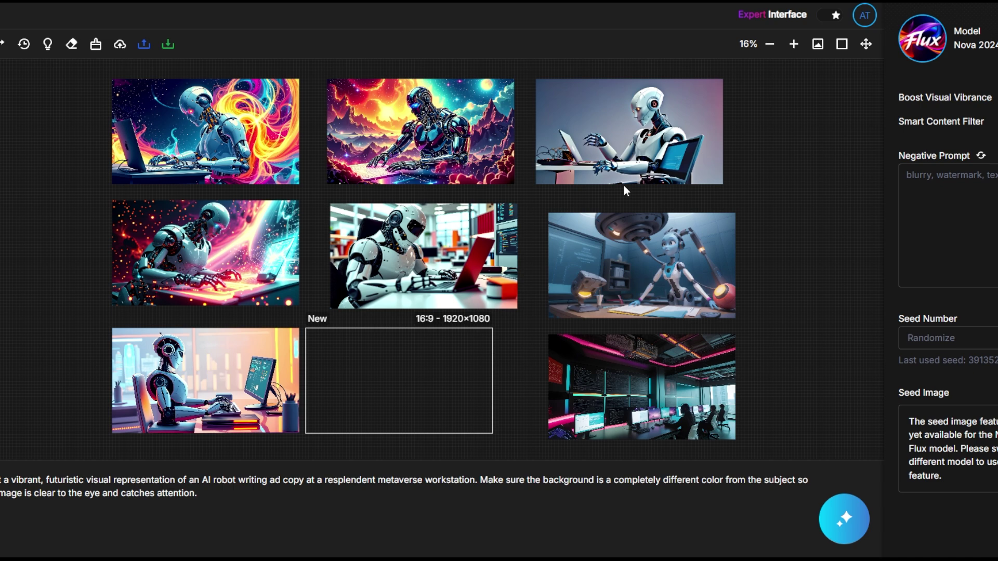
left_click(866, 45)
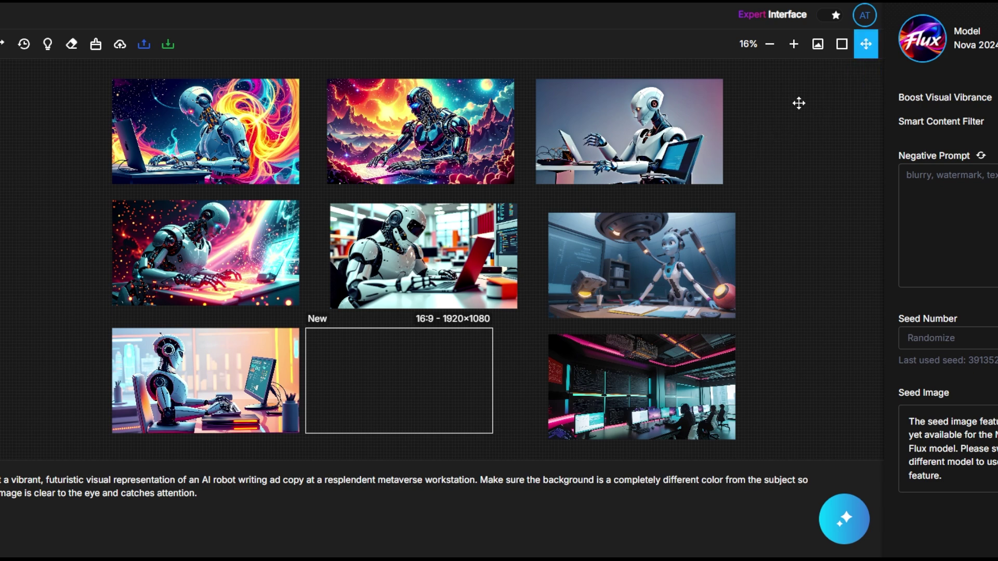
mouse_move(799, 103)
left_mouse_down()
mouse_move(758, 156)
mouse_move(744, 298)
mouse_move(775, 114)
left_mouse_up()
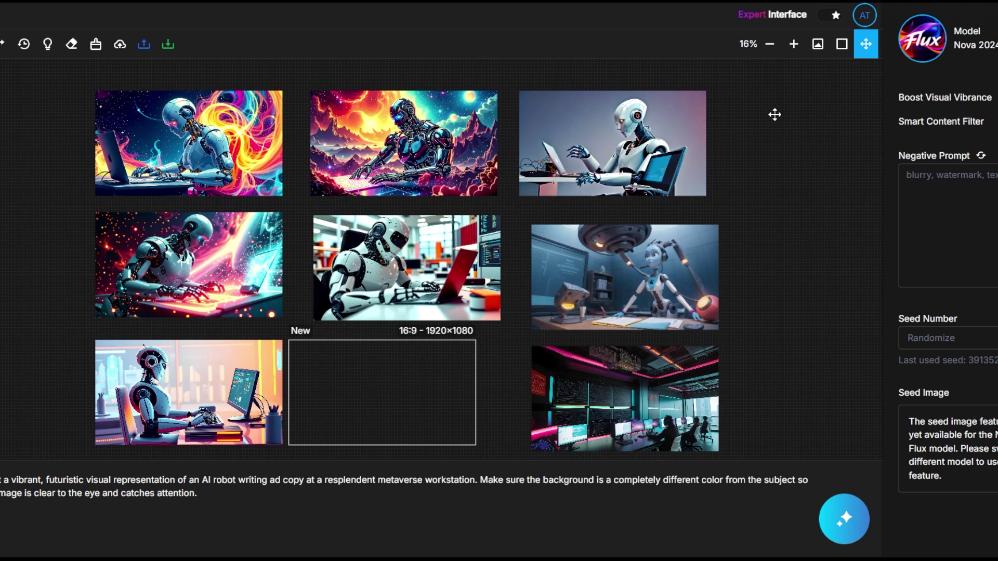
left_click(866, 43)
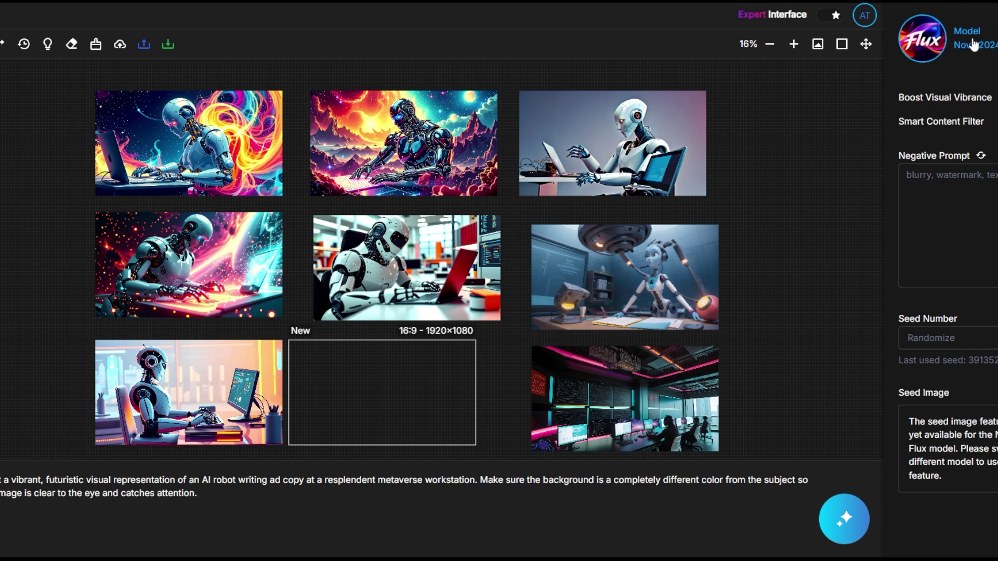
left_click(973, 45)
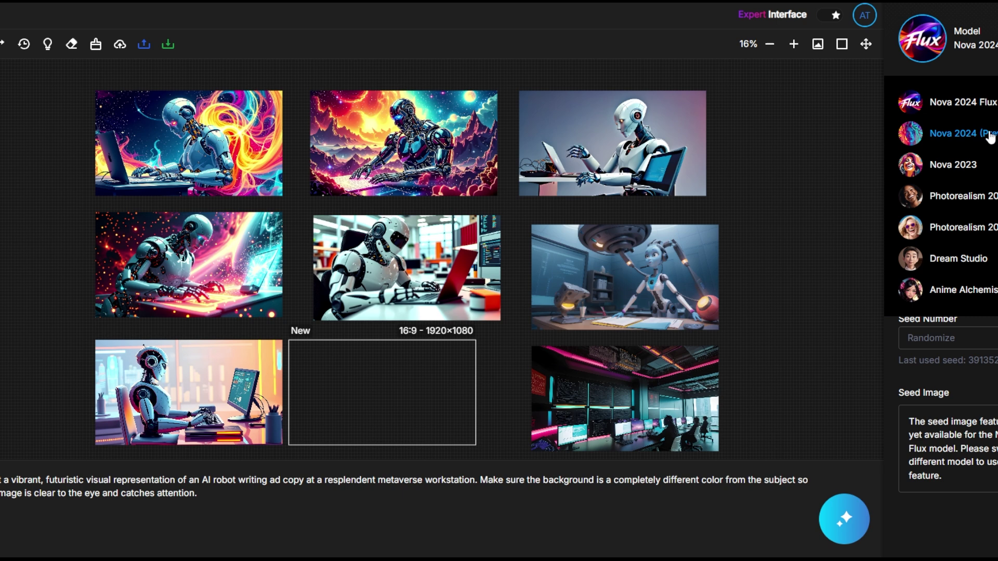
left_click(963, 172)
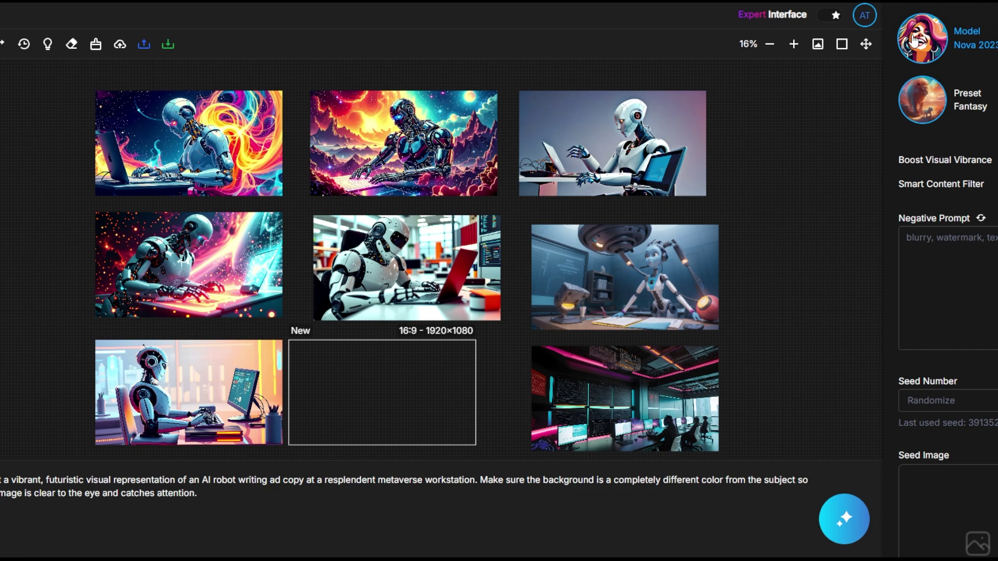
left_click(969, 106)
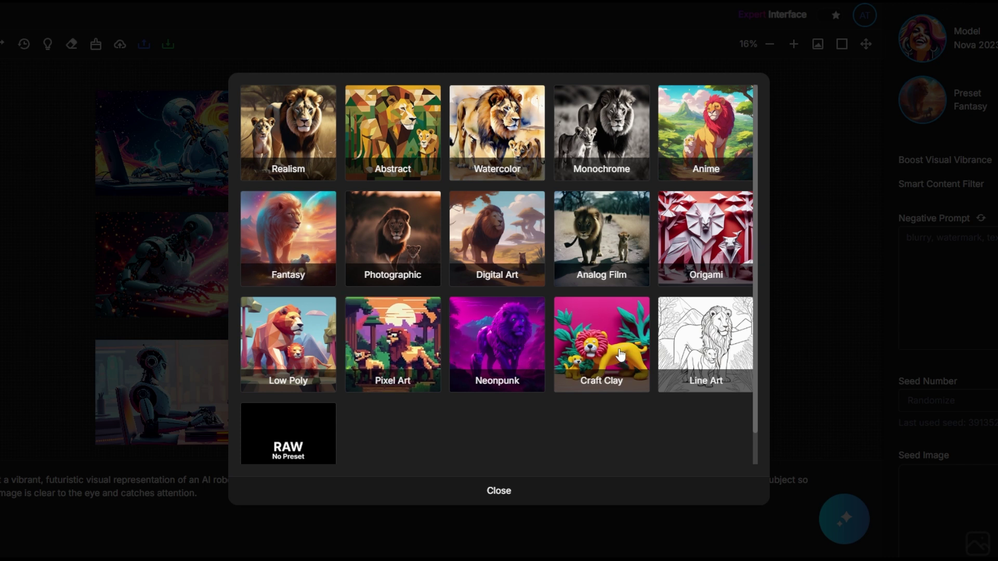
key("Escape")
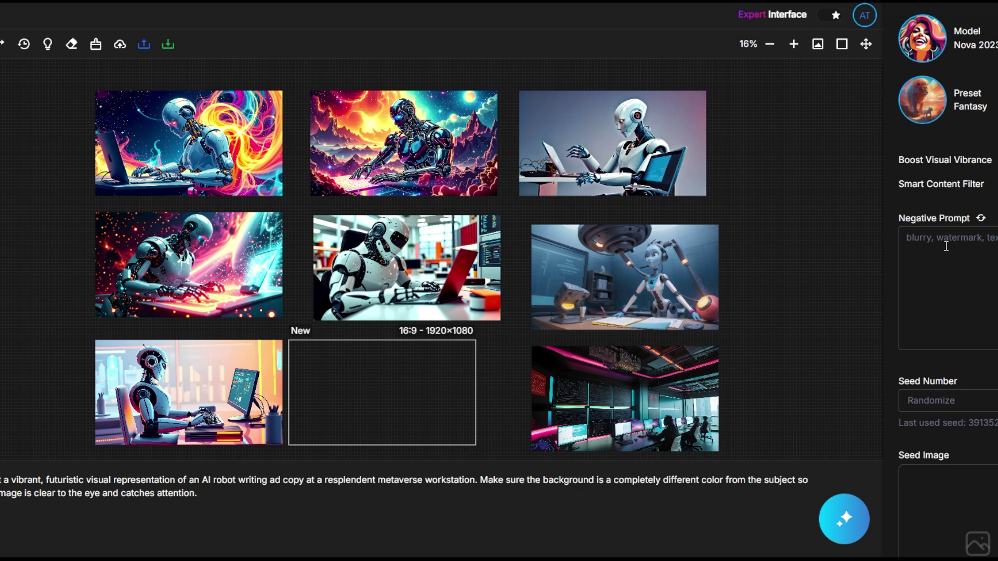
scroll(951, 312, "down", 1)
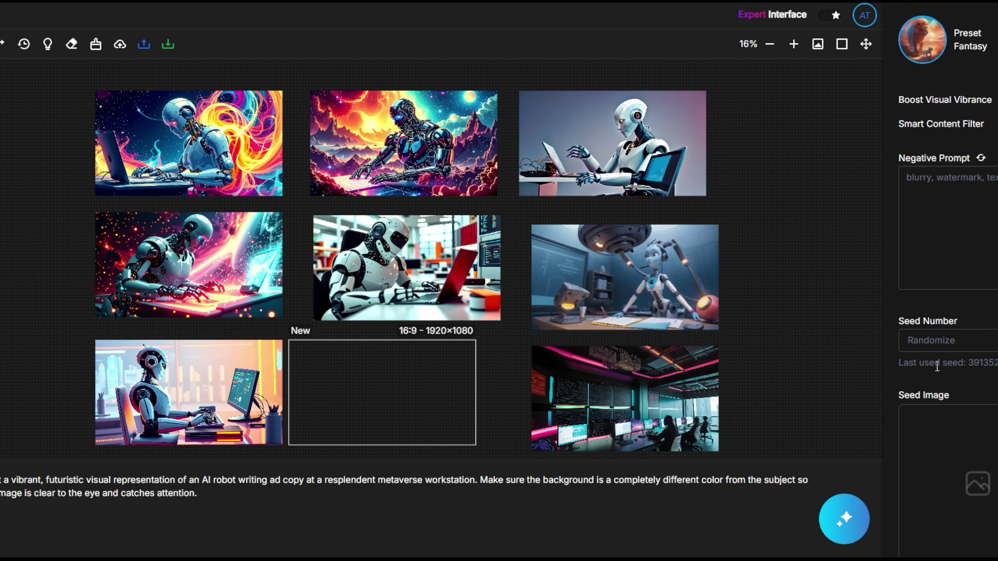
Copy the last-used seed value from the right panel to the clipboard
left_click(982, 363)
Select the top-right robot image and bring up its Magic enhancement options
left_click(603, 128)
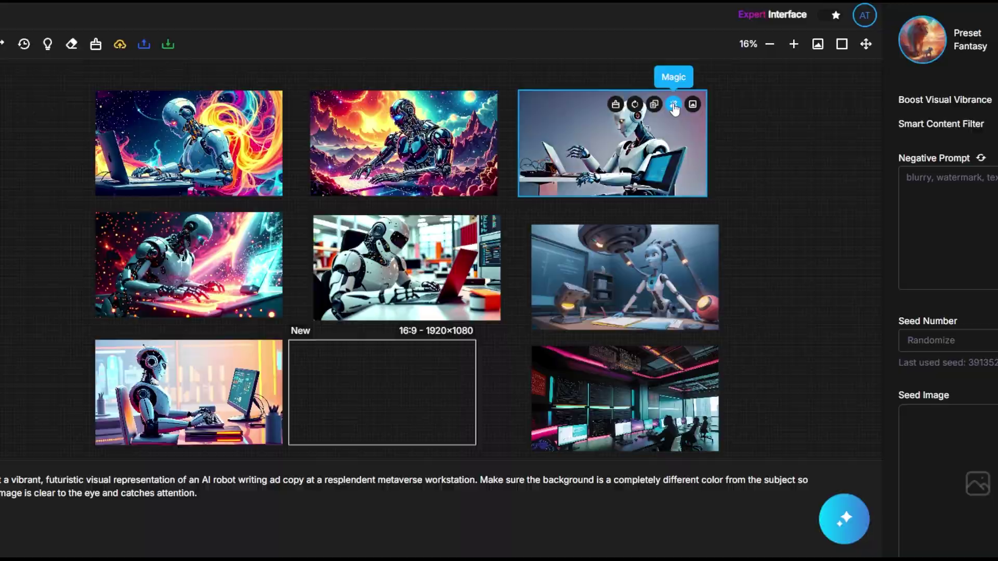
left_click(674, 106)
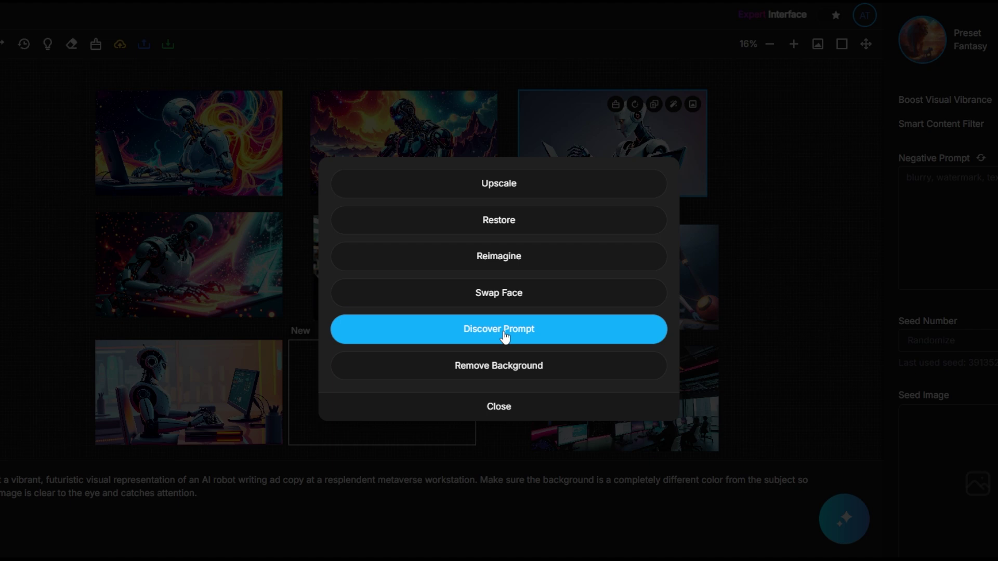
Close the Magic options unapplied and bring up the new frame's 16:9 size choices
left_click(494, 371)
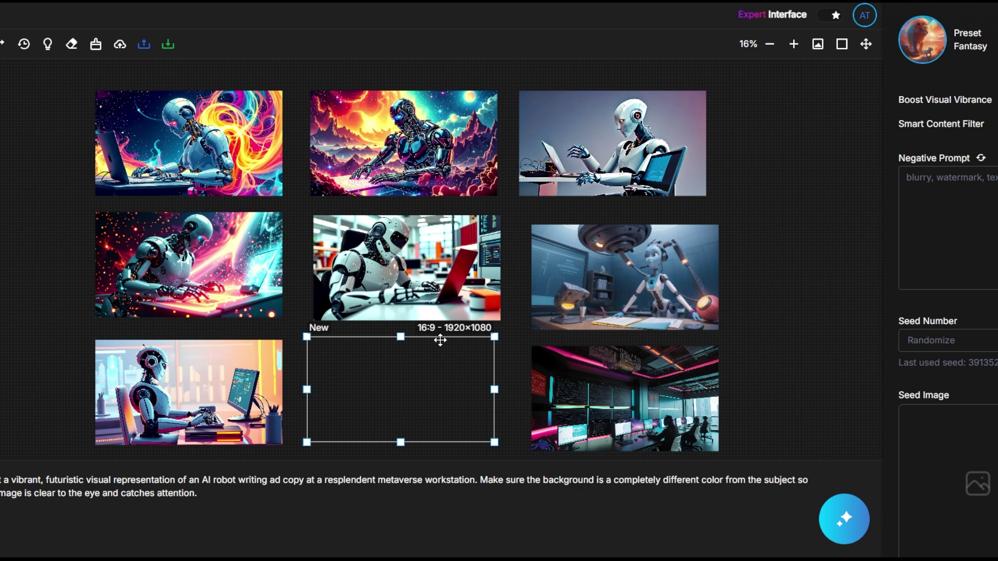
left_click(474, 329)
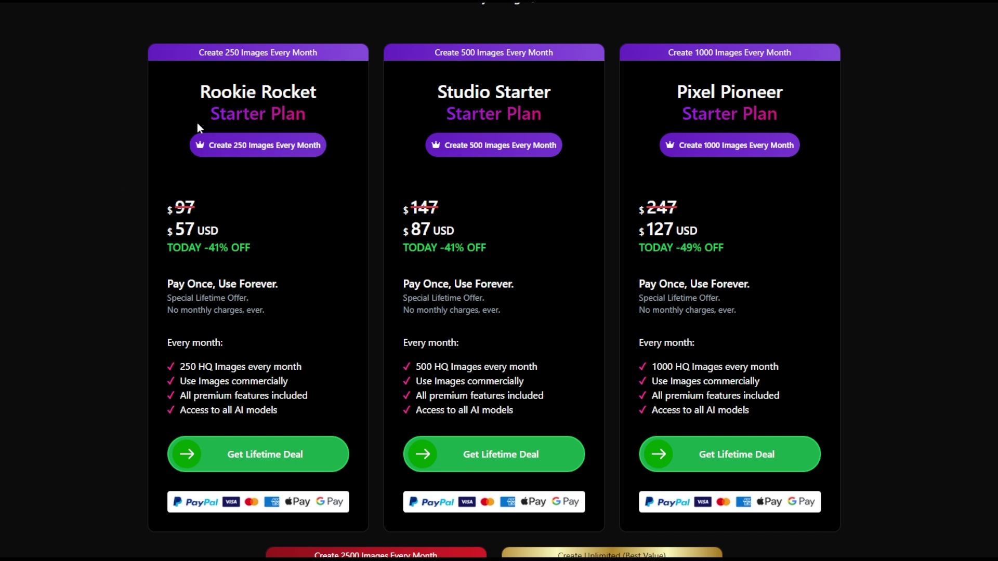
Scroll down and back up through the lifetime-deal plan cards
scroll(198, 123, "down", 9)
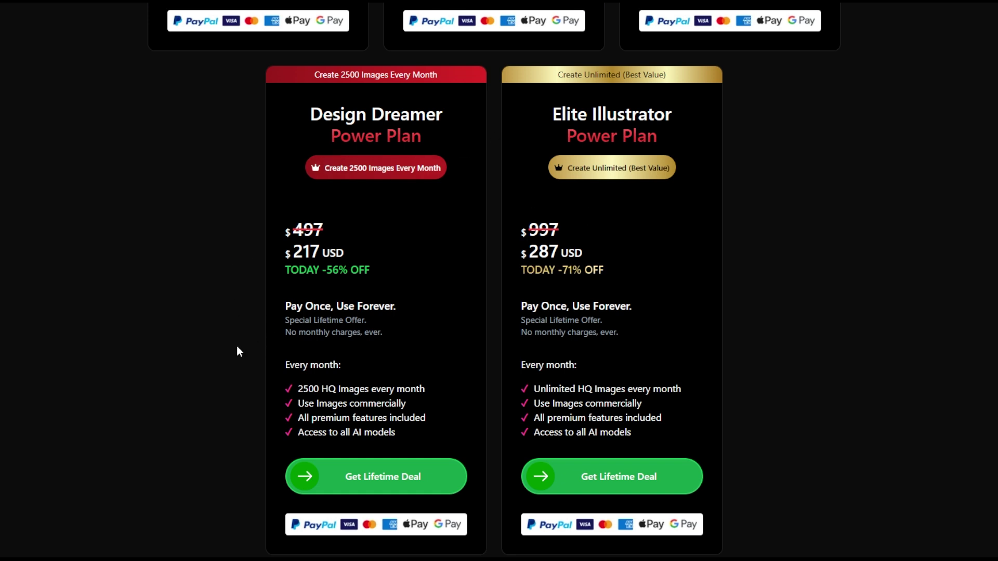
scroll(236, 345, "up", 9)
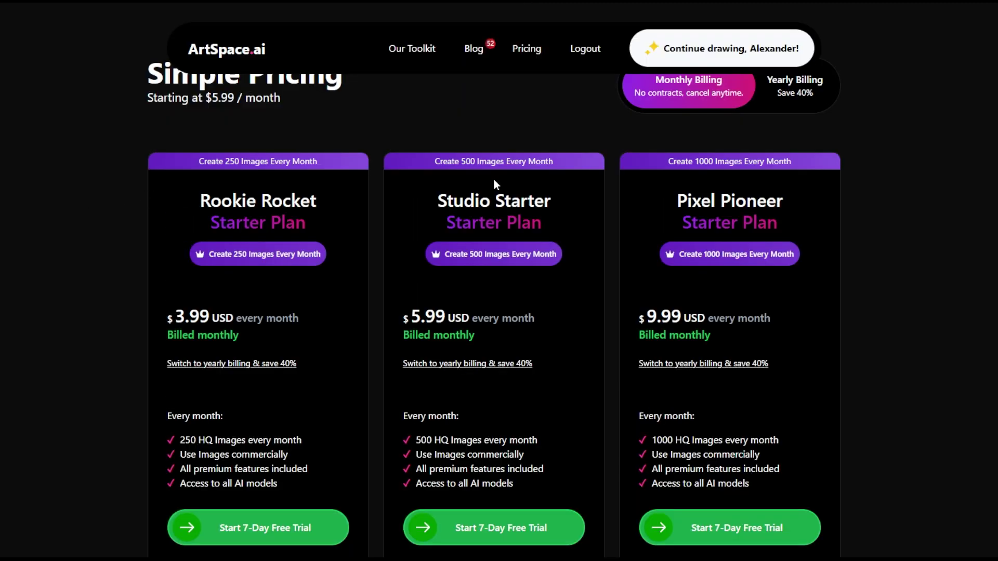
Switch plan prices between yearly and monthly billing twice, ending on monthly
left_click(794, 100)
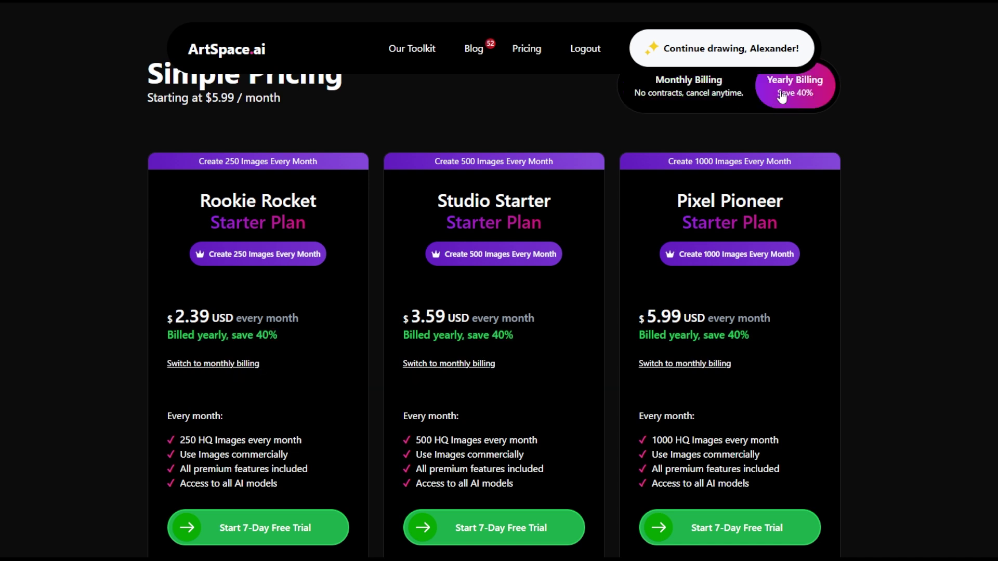
left_click(666, 95)
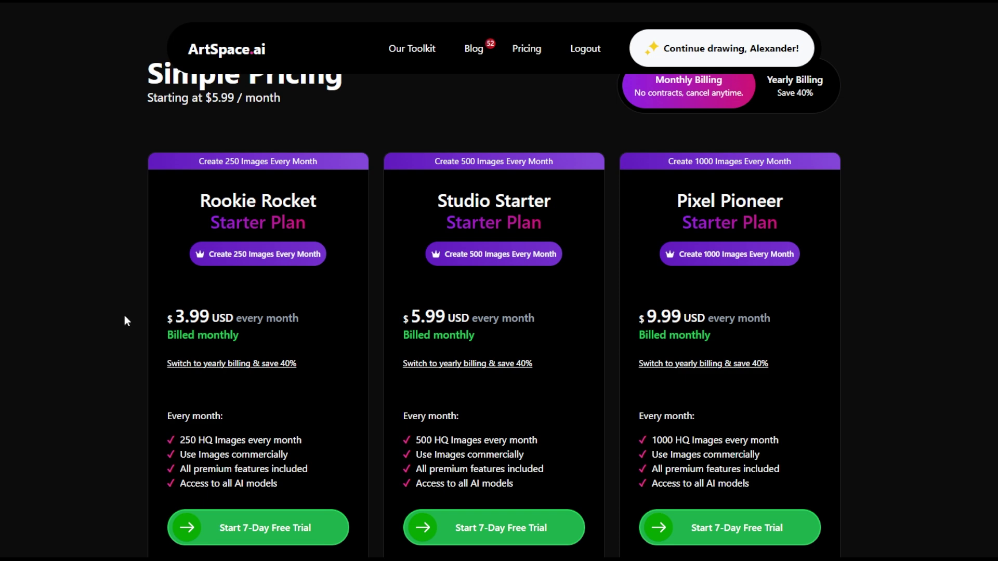
scroll(430, 285, "down", 5)
scroll(430, 285, "down", 4)
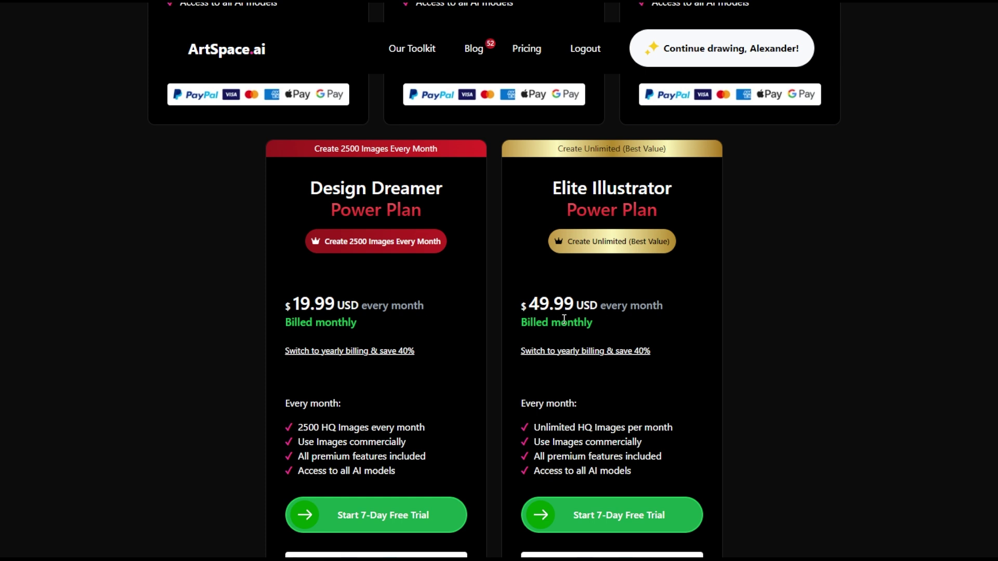
scroll(546, 318, "up", 10)
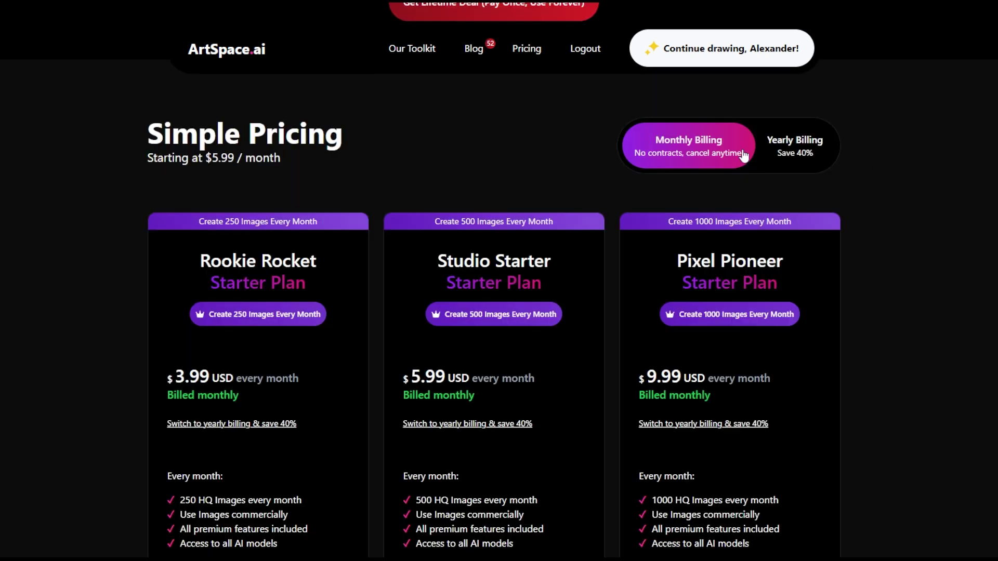
left_click(807, 149)
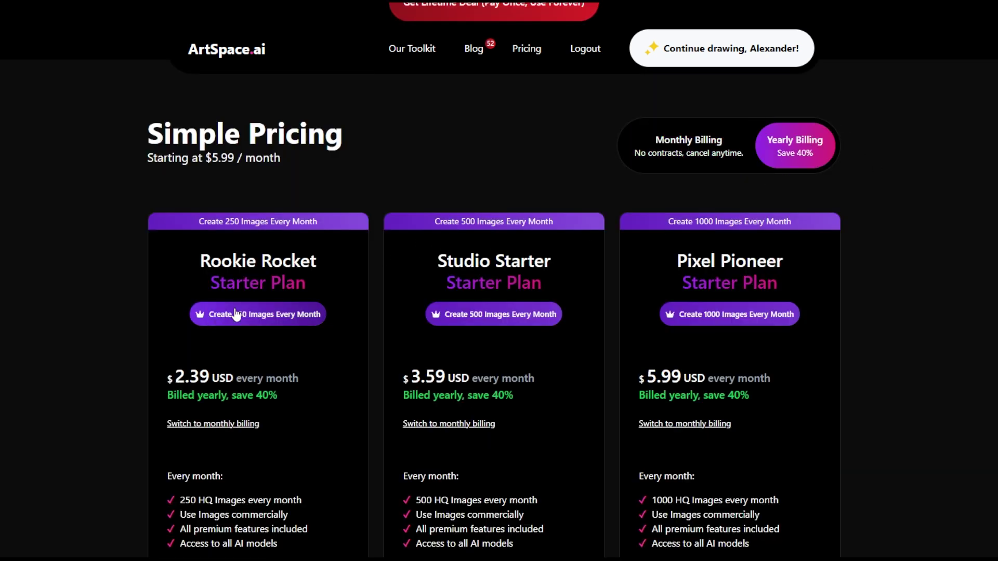
left_click(671, 146)
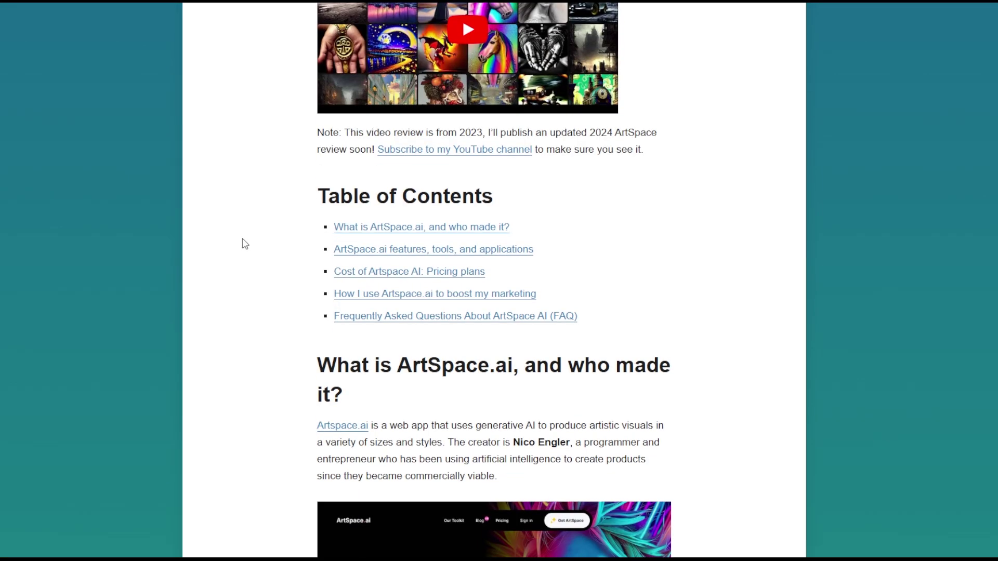
Scroll the review article down to the 'Who uses ArtSpace AI and for what?' section
scroll(243, 242, "down", 8)
scroll(243, 242, "down", 5)
scroll(245, 245, "down", 2)
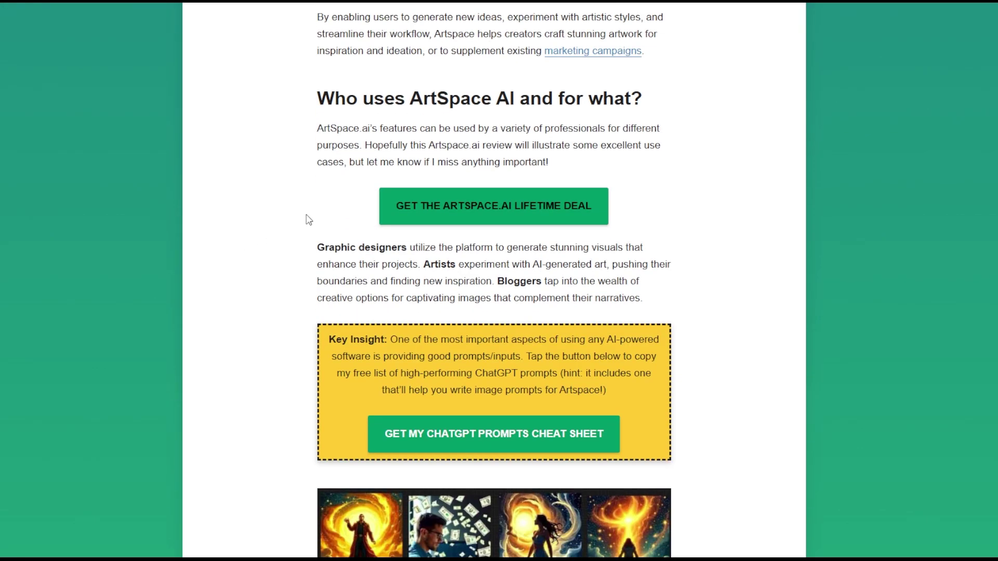
Bring up the ChatGPT prompts cheat-sheet signup, dismiss it, and scroll onward
left_click(462, 438)
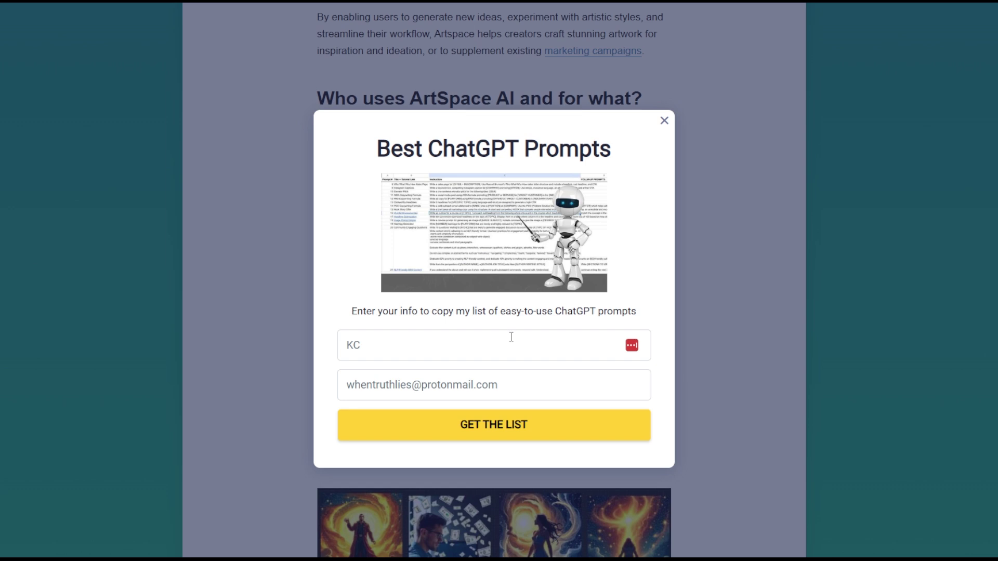
left_click(242, 321)
scroll(243, 321, "down", 8)
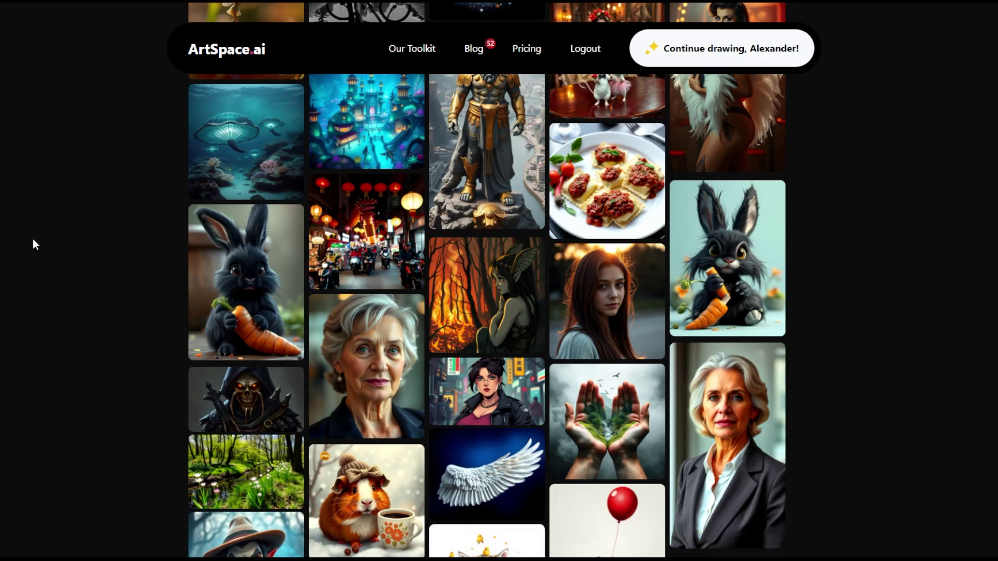
Scroll up through the creator gallery to the frogs, boy-with-puppy and skull artwork
scroll(32, 238, "up", 5)
scroll(34, 239, "up", 3)
scroll(36, 241, "up", 2)
scroll(43, 245, "up", 5)
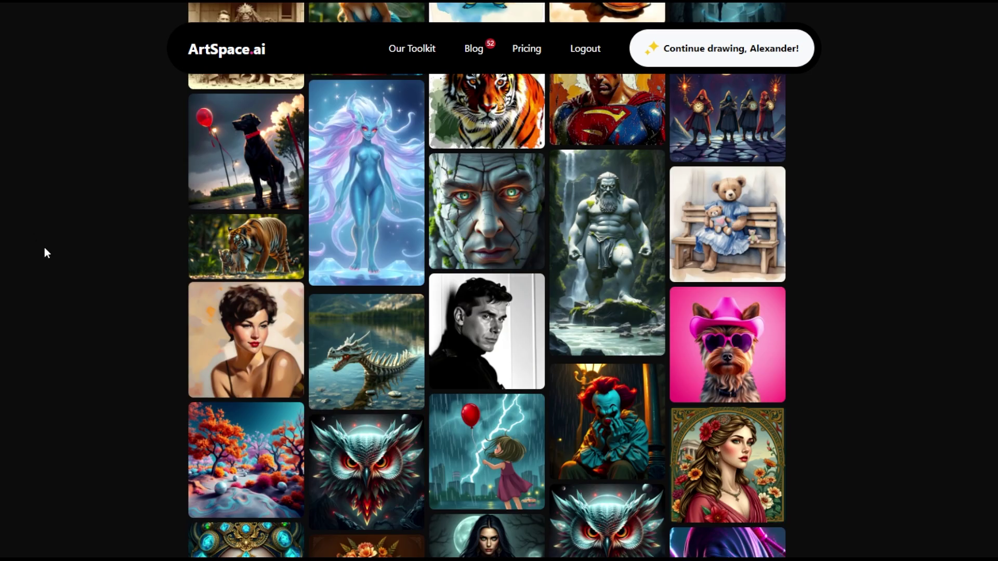
scroll(45, 247, "up", 4)
scroll(45, 248, "up", 5)
scroll(44, 252, "up", 5)
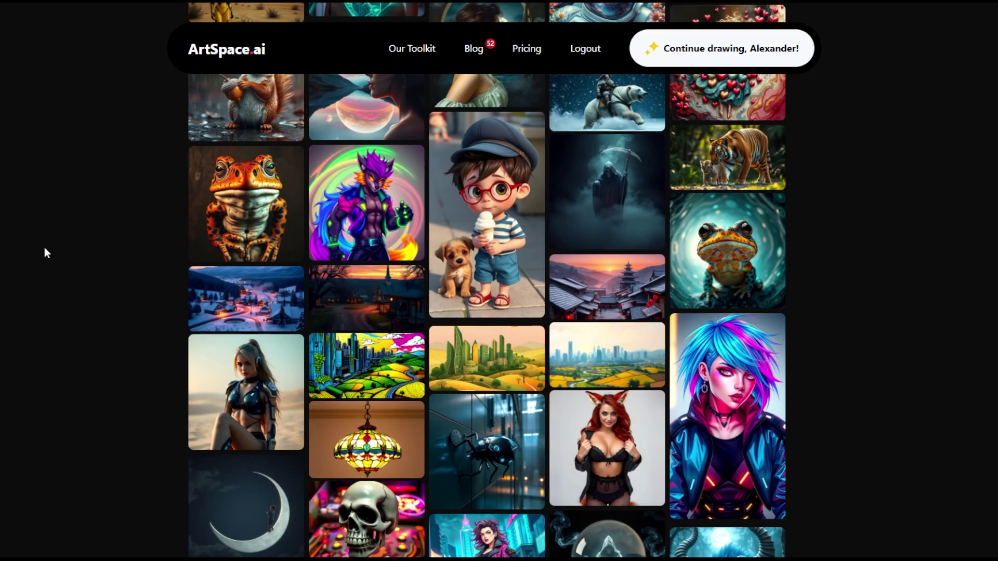